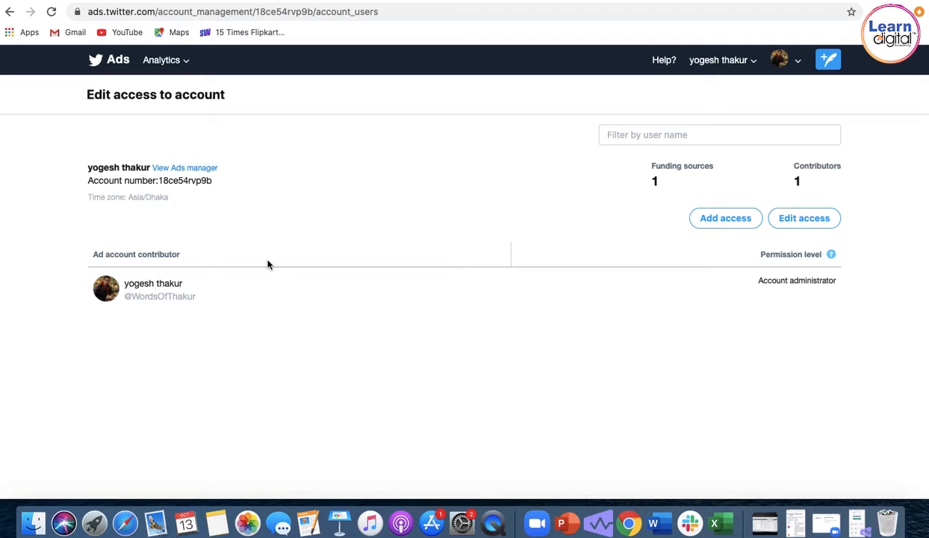
# - Open the account's Ads manager and create a campaign with the Reach objective, starting over instead of resuming the saved draft
pyautogui.click(201, 168)
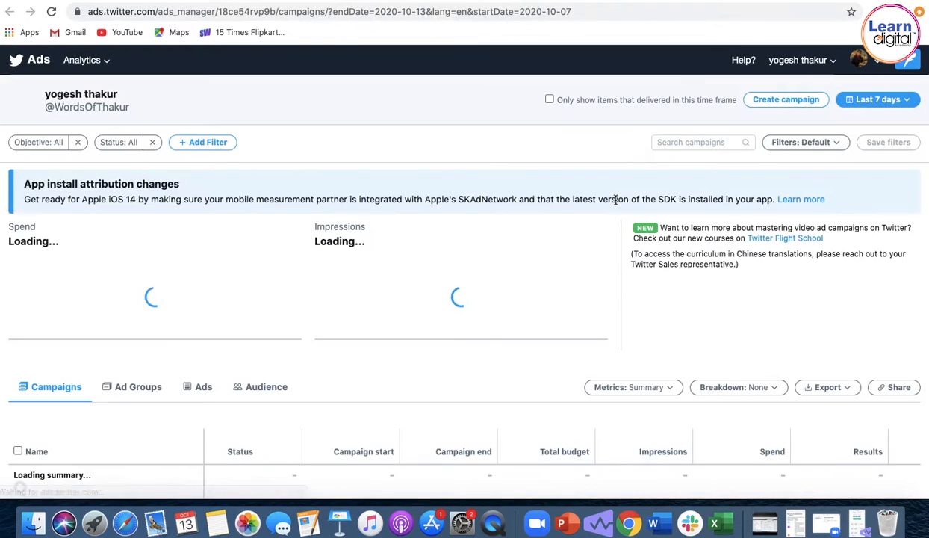
pyautogui.click(787, 100)
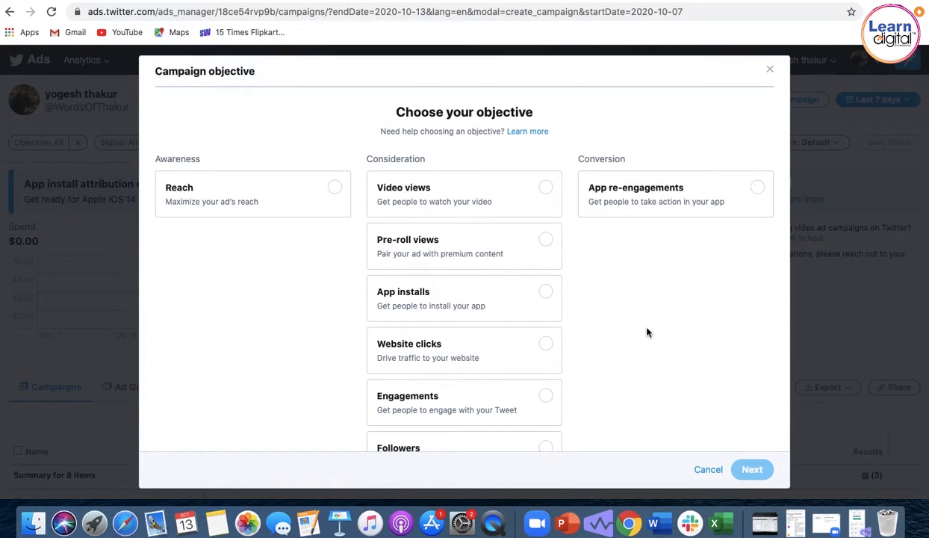
pyautogui.scroll(-2, 647, 332)
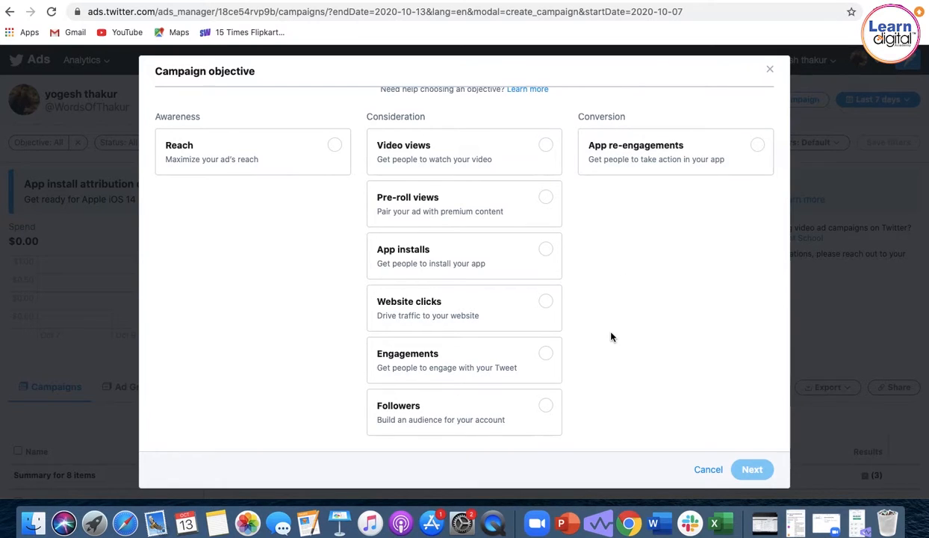
pyautogui.click(270, 154)
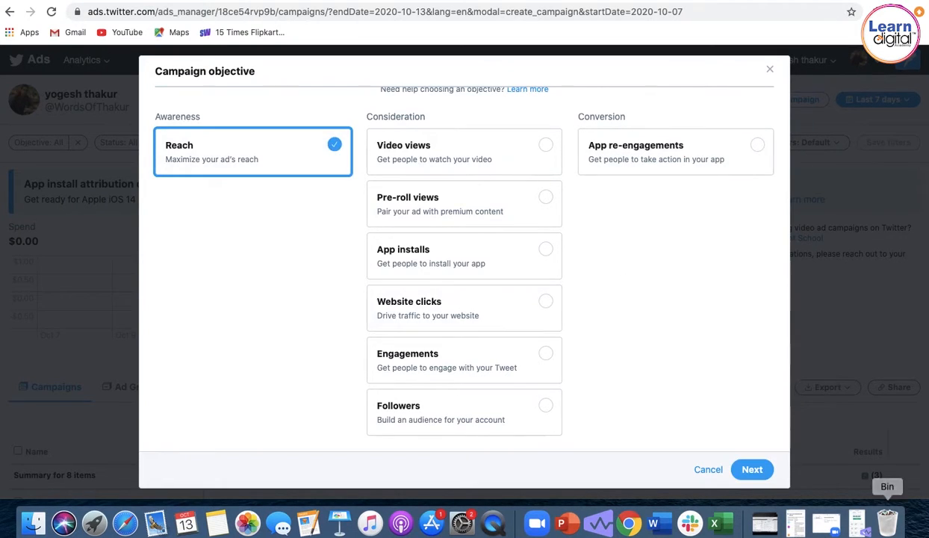
pyautogui.click(755, 468)
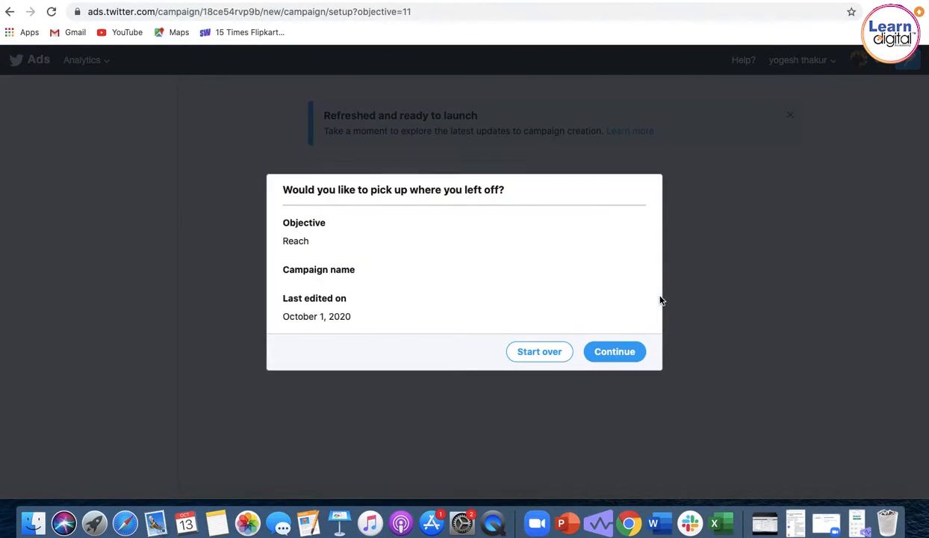
pyautogui.click(552, 353)
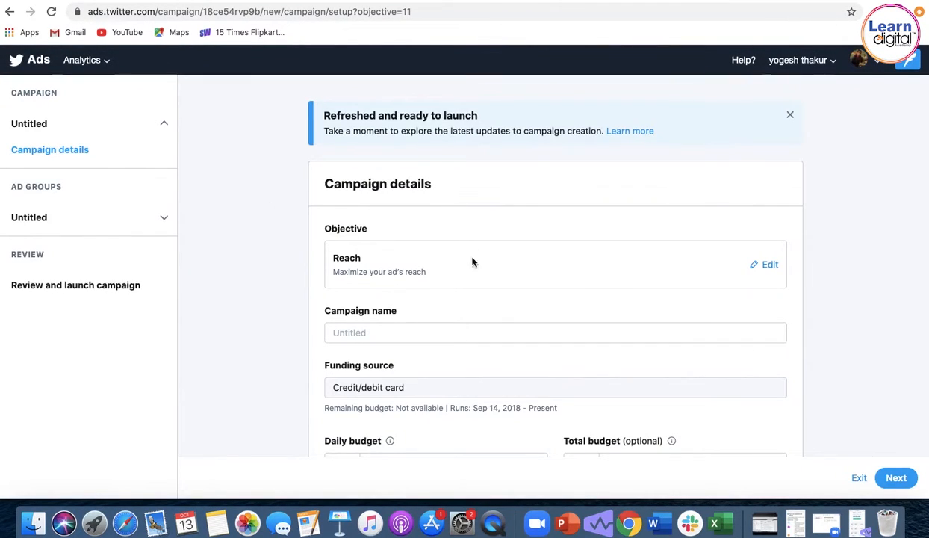
# - Name the campaign Tweeter in the campaign details
pyautogui.scroll(-2, 862, 307)
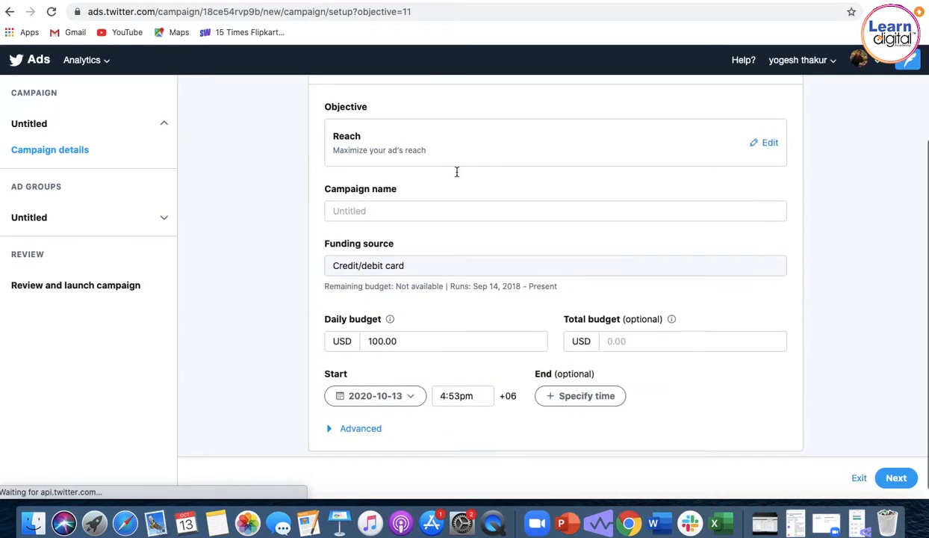
pyautogui.click(363, 212)
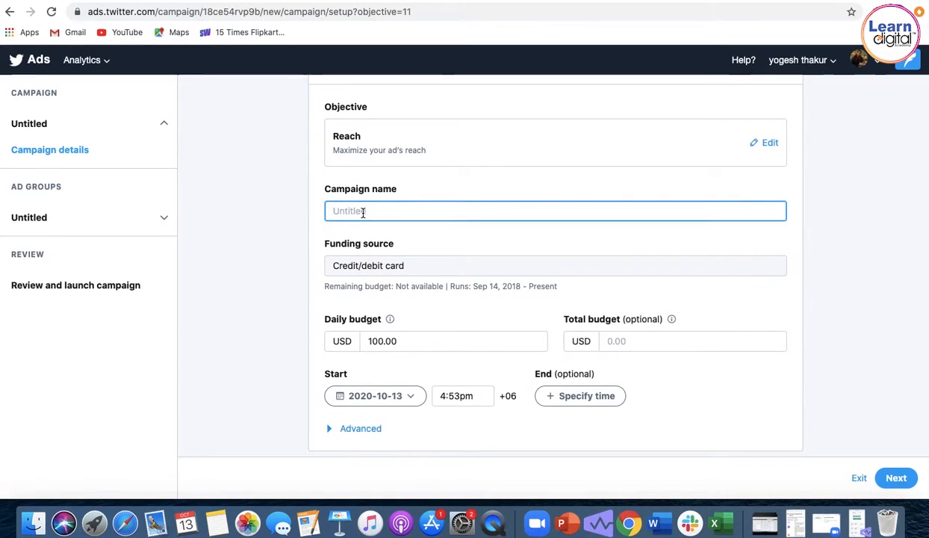
pyautogui.write('Tr')
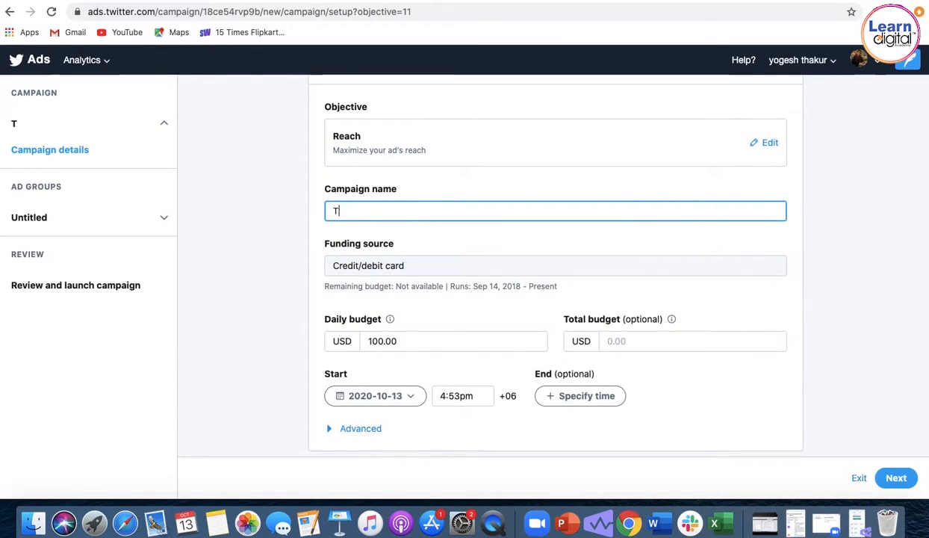
pyautogui.write('ial')
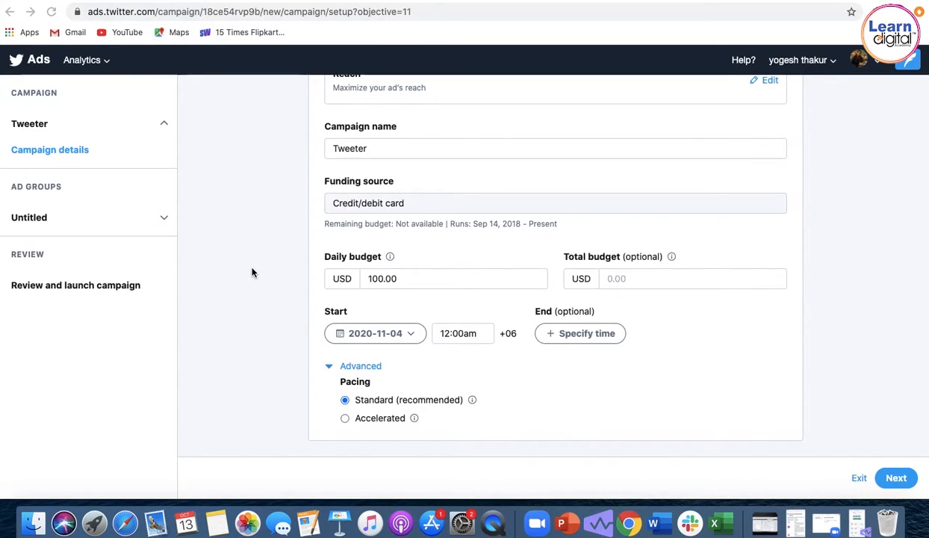
# - Set the campaign's total budget to 400 USD with Accelerated pacing and continue to the ad group details
pyautogui.click(617, 278)
pyautogui.write('400')
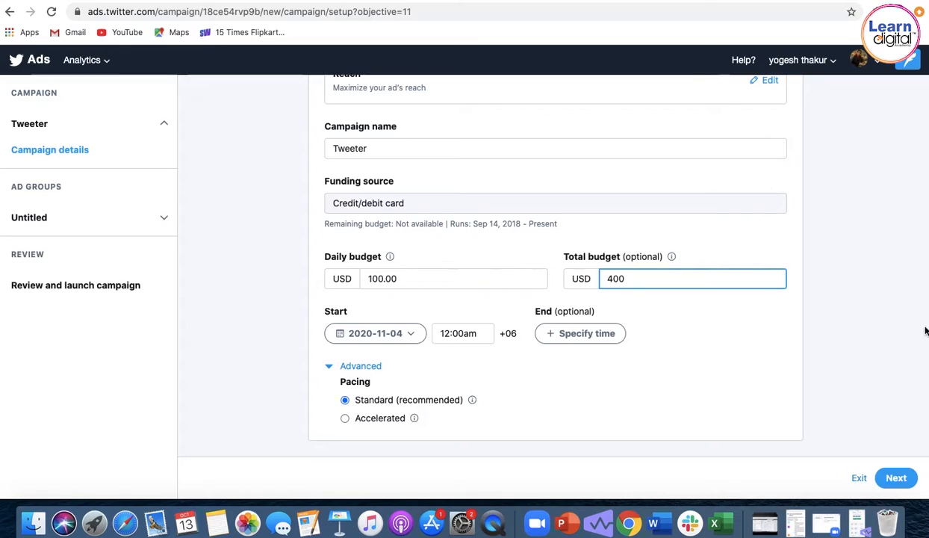
pyautogui.click(700, 399)
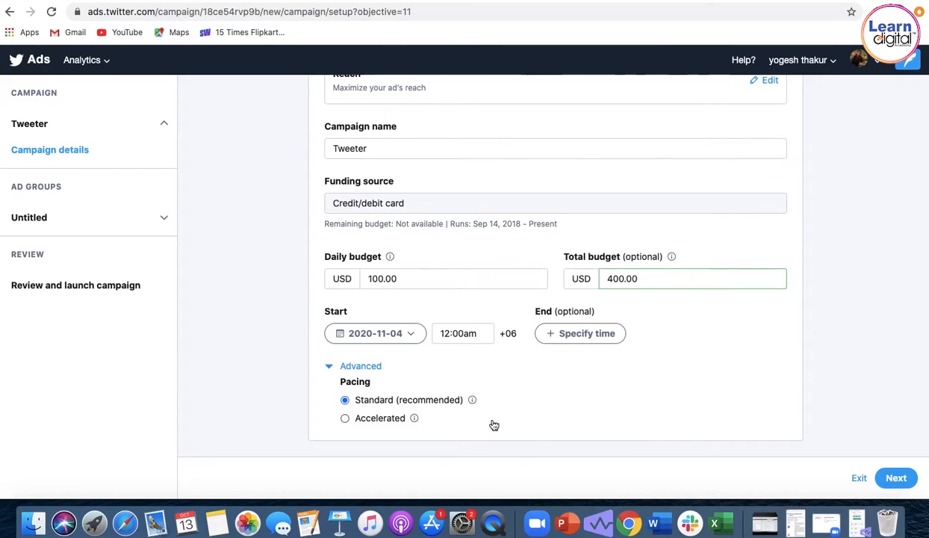
pyautogui.click(345, 419)
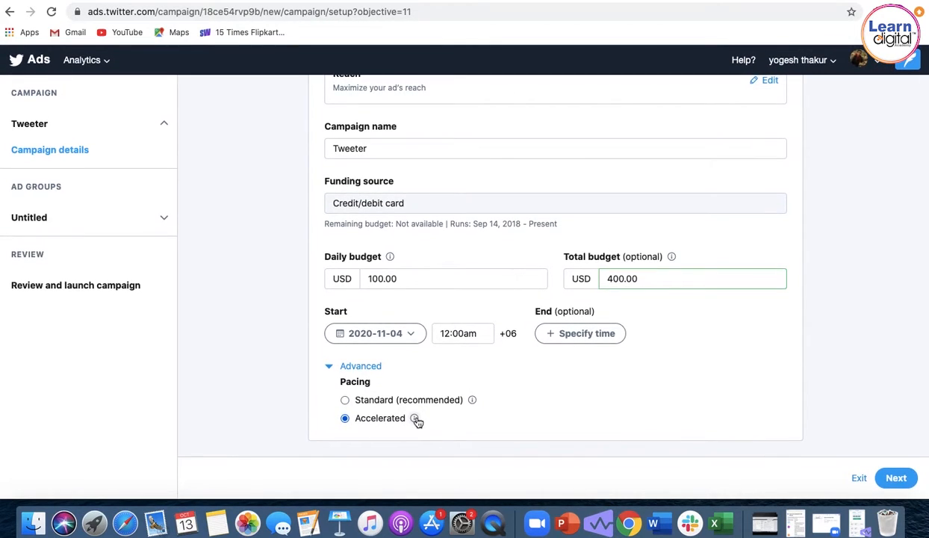
pyautogui.moveTo(415, 419)
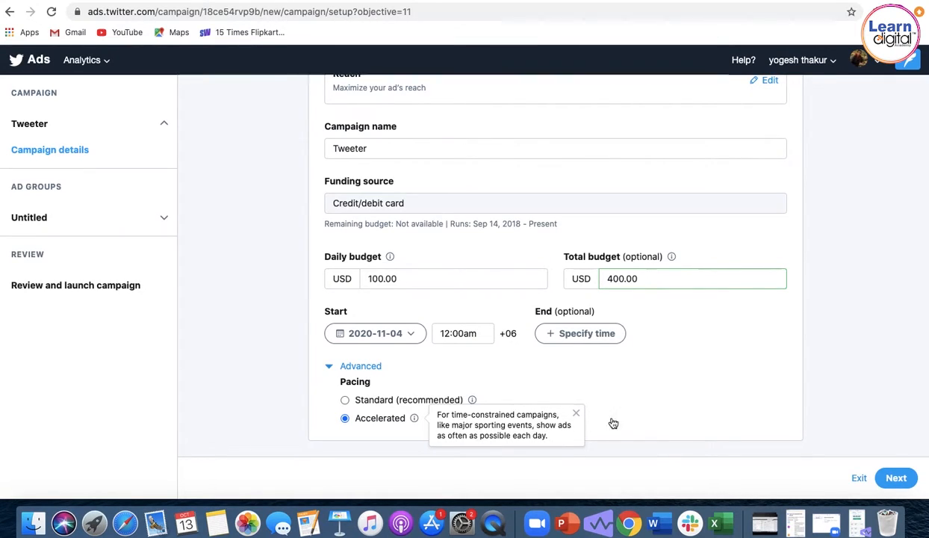
pyautogui.click(897, 476)
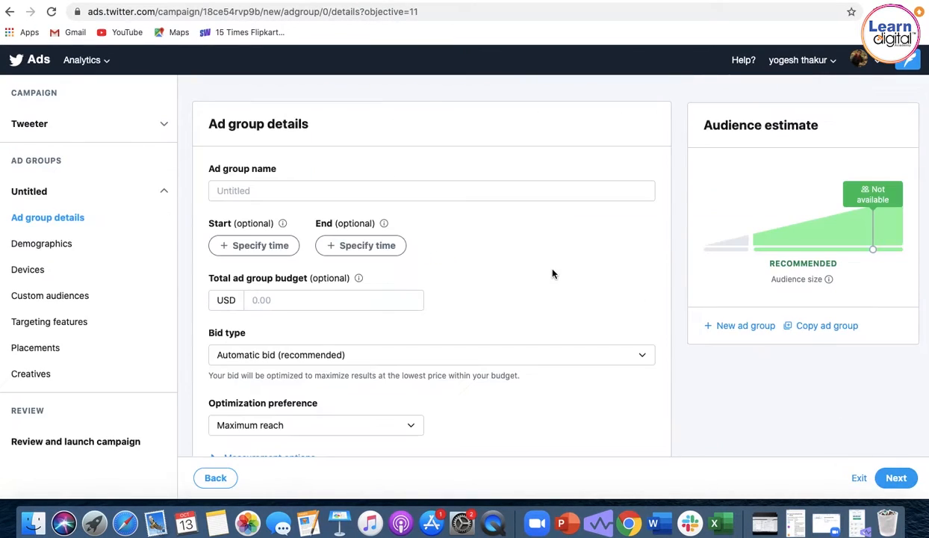
# - Name the ad group Tweeter1
pyautogui.click(317, 193)
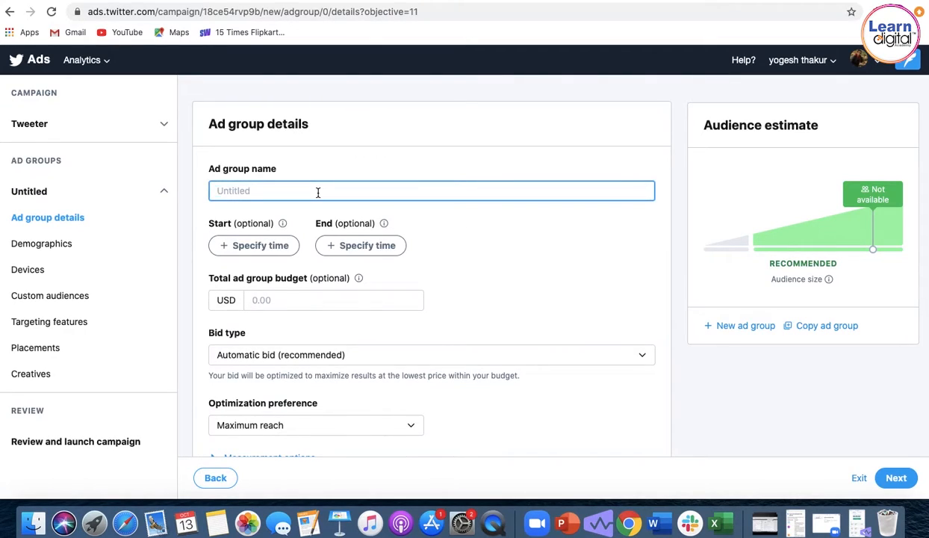
pyautogui.write('Tweeter1')
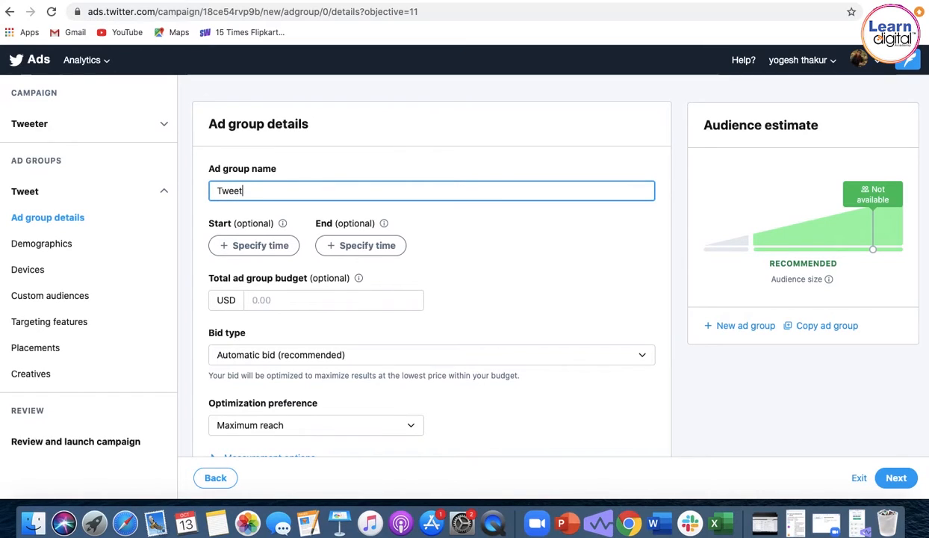
pyautogui.click(494, 331)
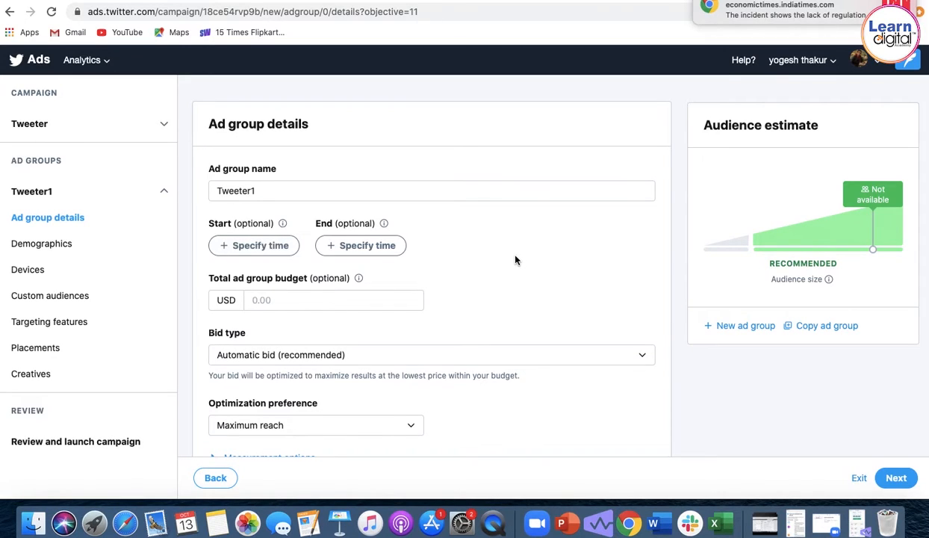
# - Change the ad group's bid type to Target cost
pyautogui.scroll(-2, 515, 260)
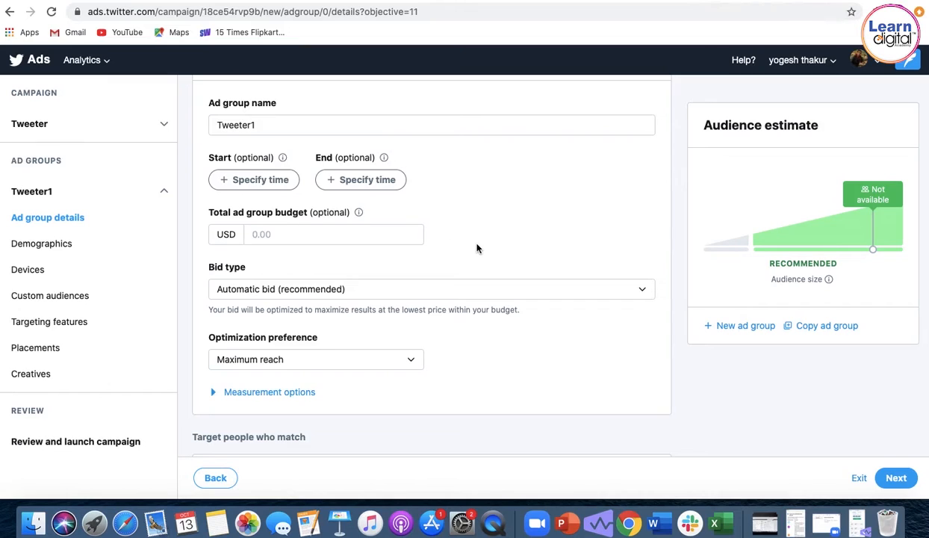
pyautogui.scroll(-1, 478, 247)
pyautogui.scroll(-1, 477, 247)
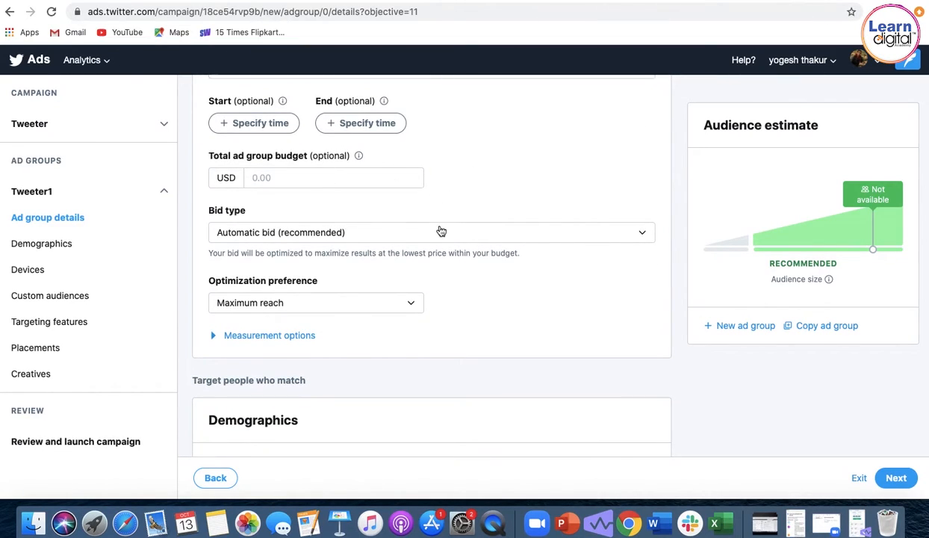
pyautogui.click(259, 239)
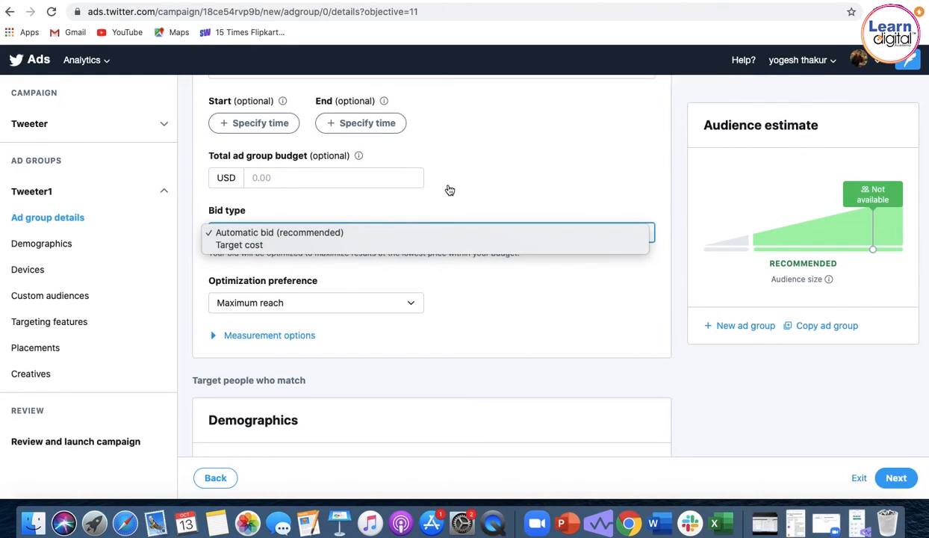
pyautogui.click(240, 249)
pyautogui.scroll(-2, 438, 230)
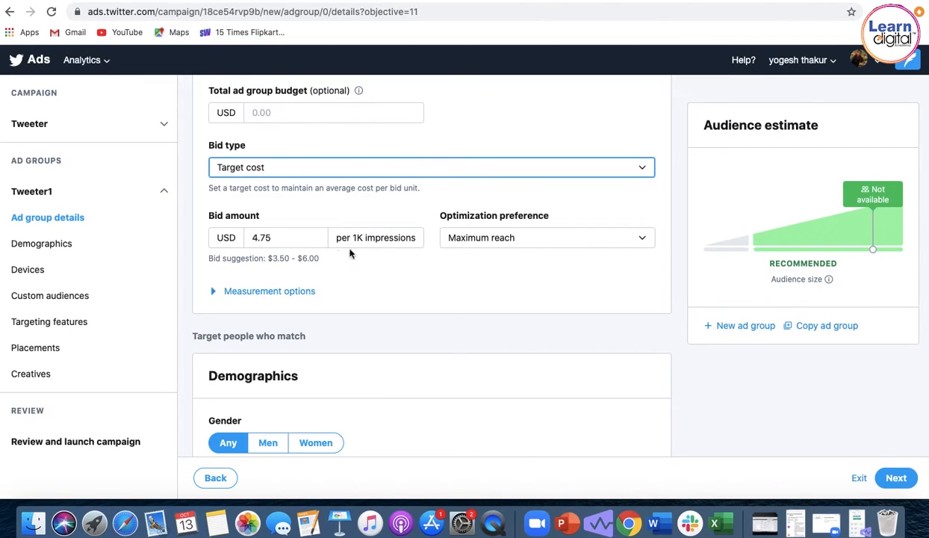
# - Set the ad group's optimization preference to Reach with engagement
pyautogui.click(481, 239)
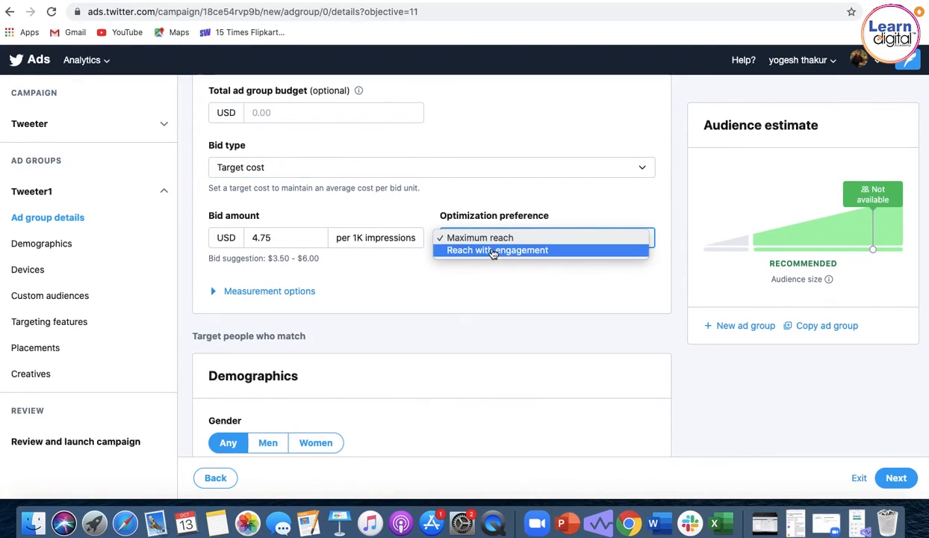
pyautogui.click(493, 254)
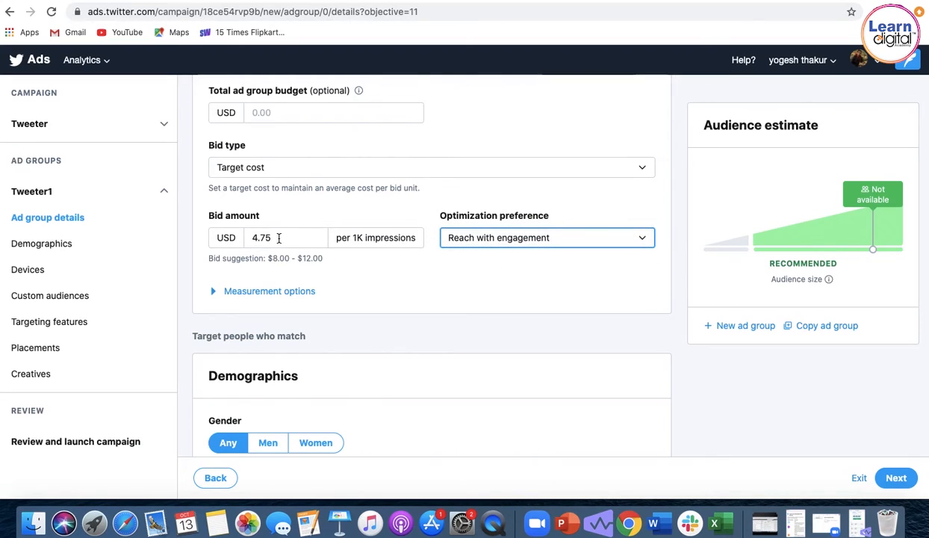
pyautogui.scroll(-5, 344, 281)
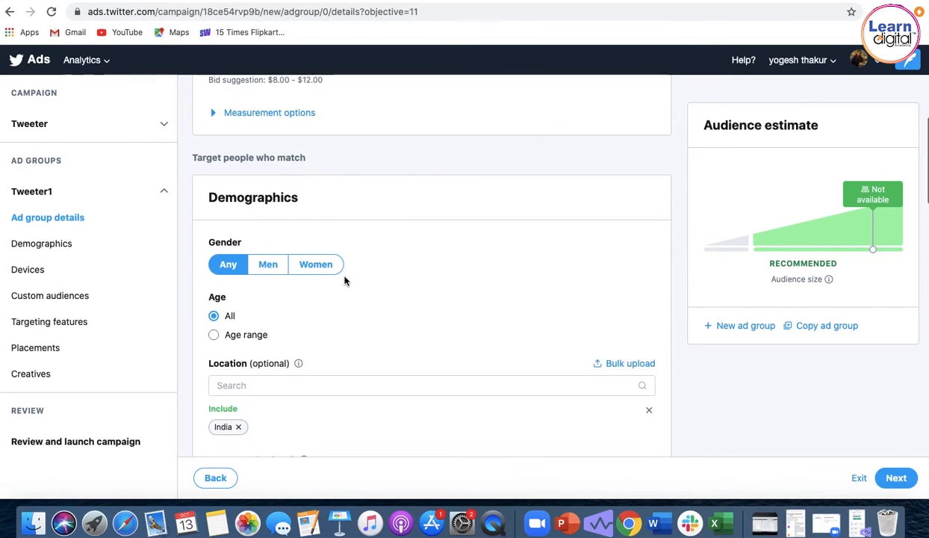
pyautogui.scroll(5, 448, 269)
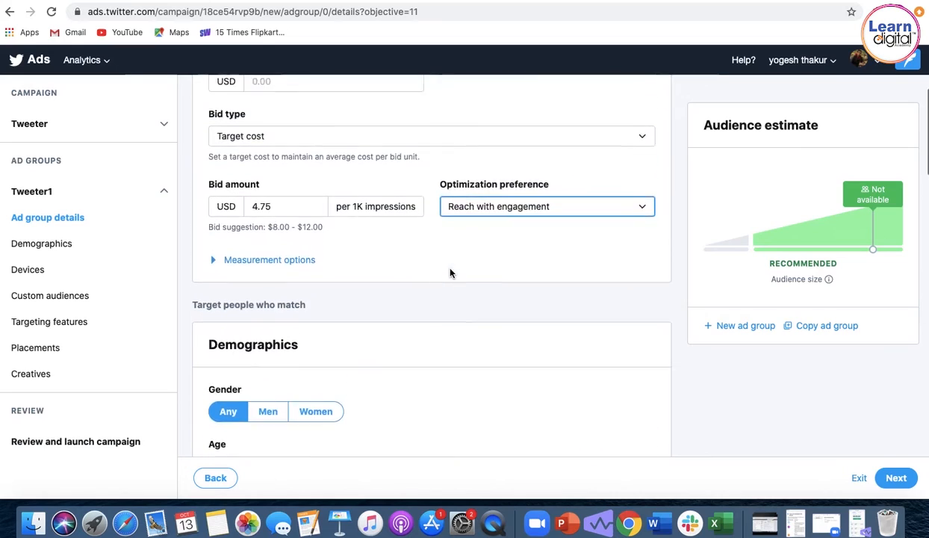
pyautogui.scroll(-1, 450, 273)
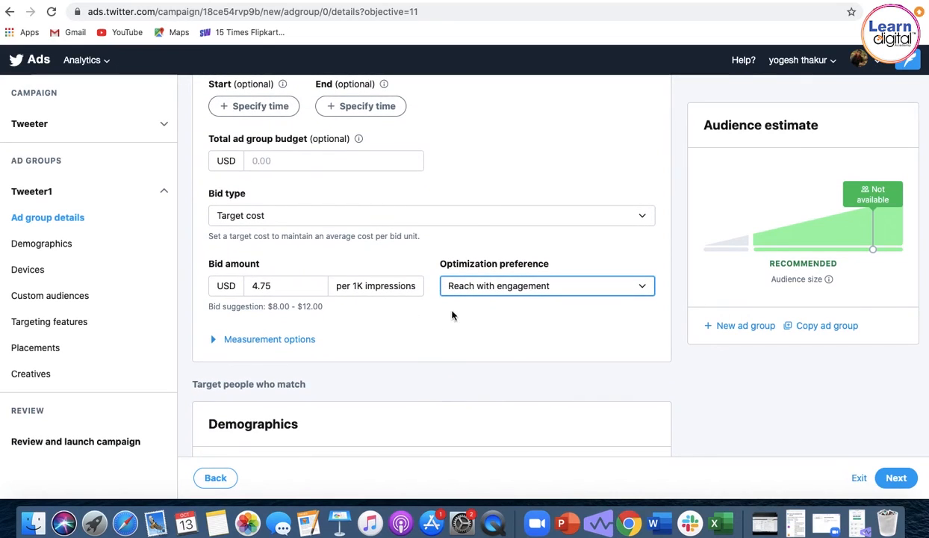
# - Switch the optimization preference to Maximum reach and back to Reach with engagement to compare the bid suggestions
pyautogui.click(475, 287)
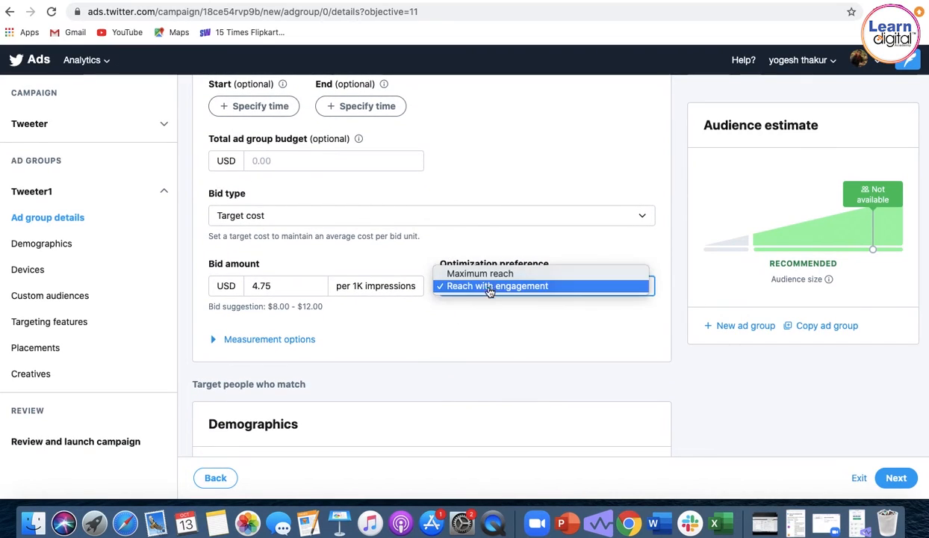
pyautogui.click(484, 280)
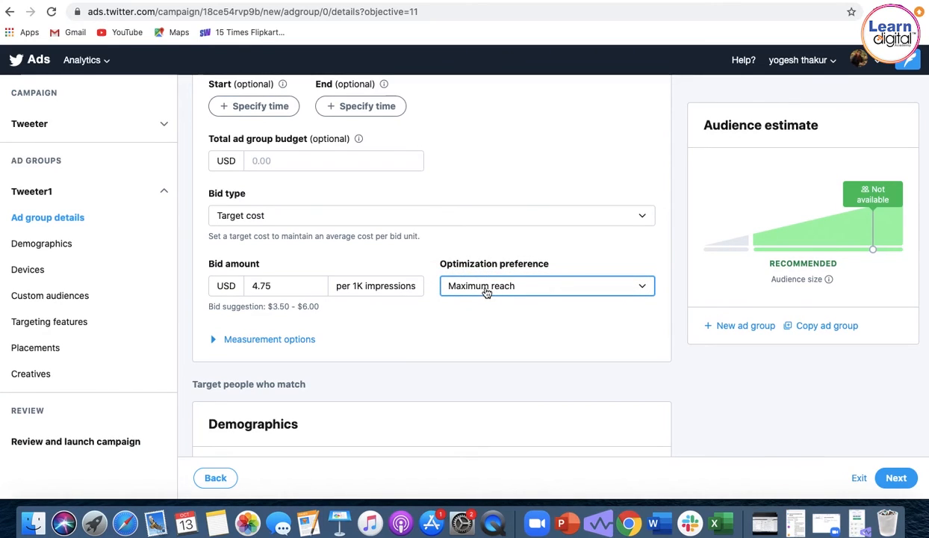
pyautogui.click(477, 287)
pyautogui.click(485, 299)
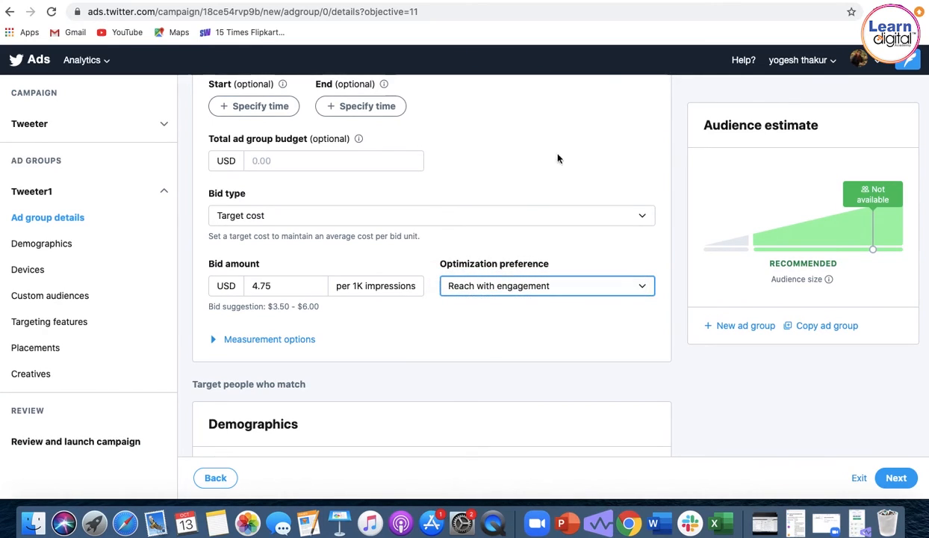